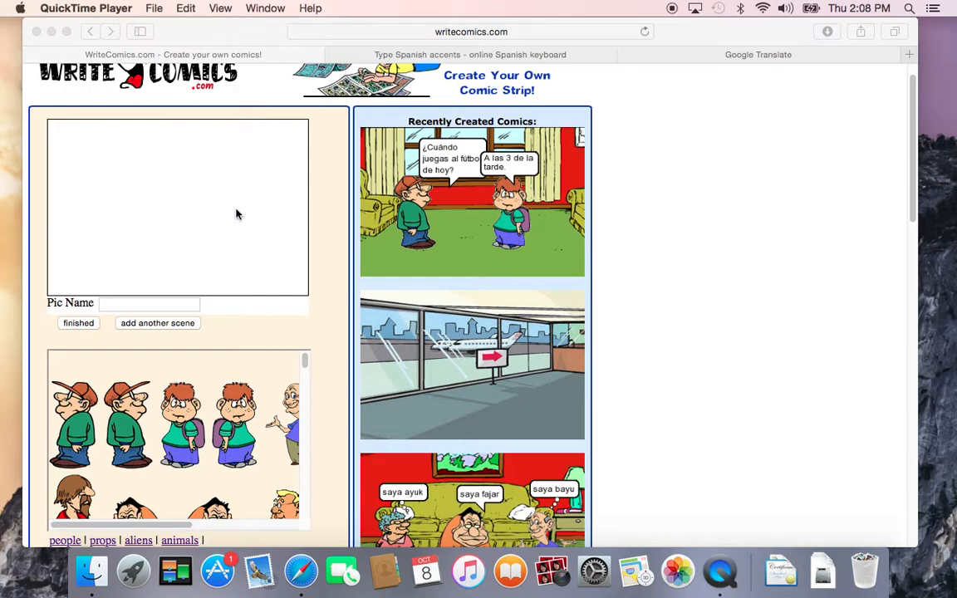
Enter the creator's full name as the picture name and set the scene background to the living room with the large curtained window
left_click(149, 309)
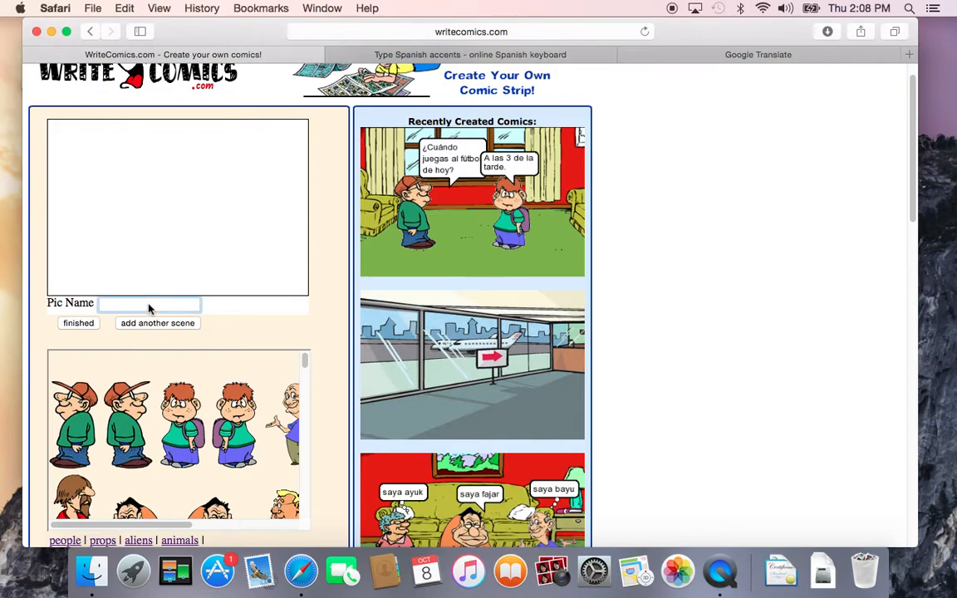
type("Julia Cooley")
left_click_drag(916, 178, 934, 285)
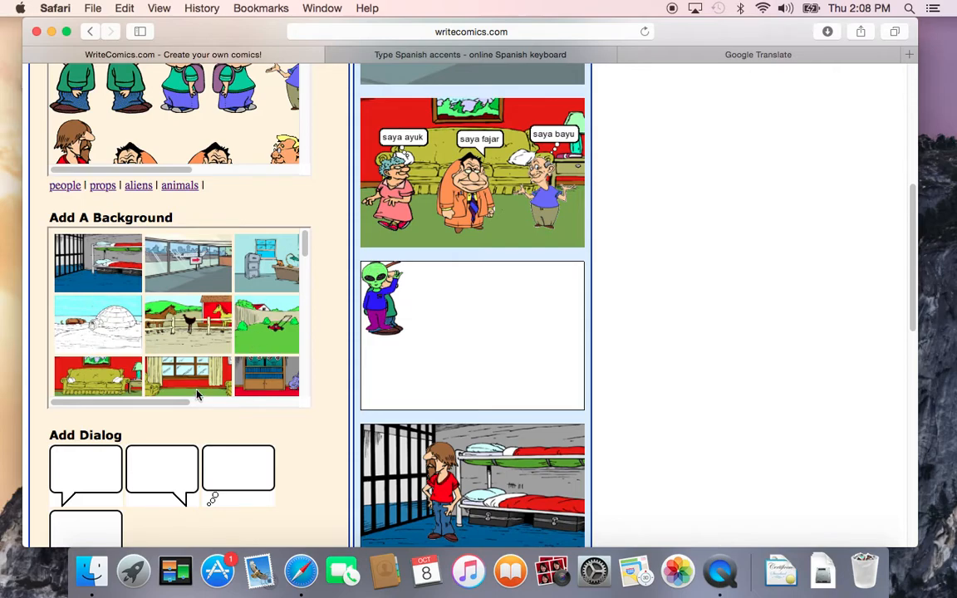
mouse_move(177, 405)
left_mouse_down()
mouse_move(263, 406)
mouse_move(191, 408)
left_mouse_up()
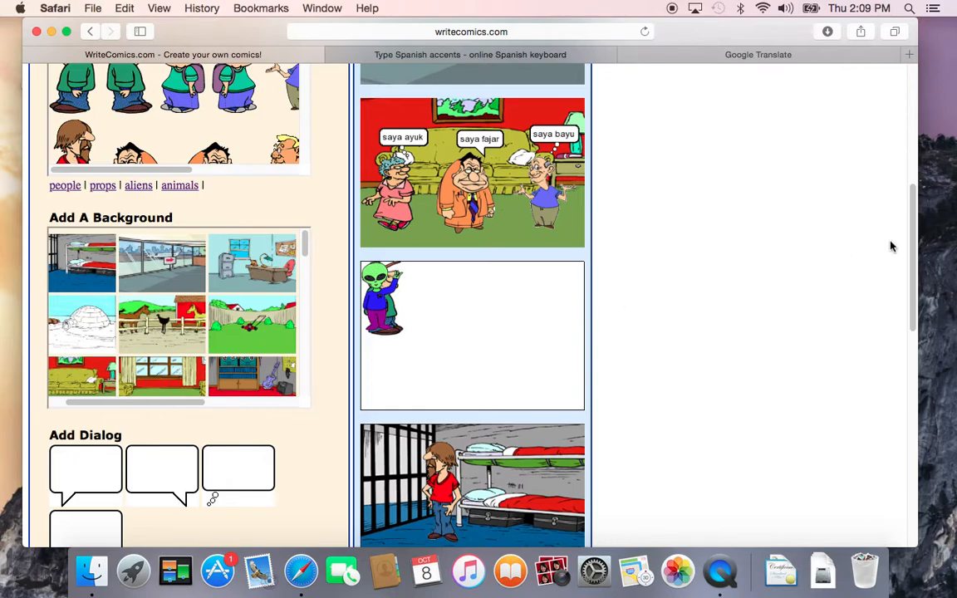
left_click_drag(914, 251, 919, 134)
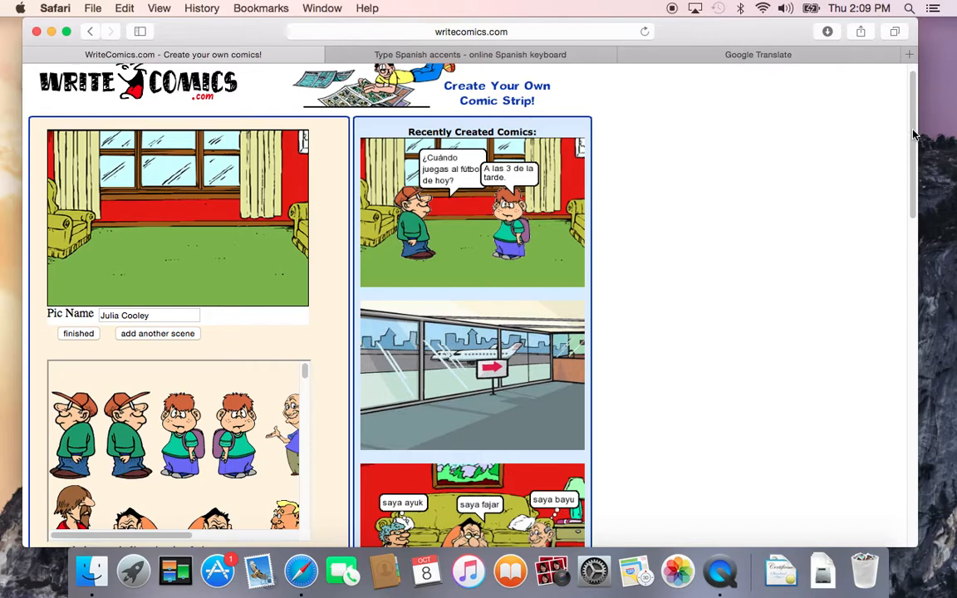
Browse the people, props, aliens and animals available for the scene, ending back at the people collection
left_click_drag(914, 136, 920, 170)
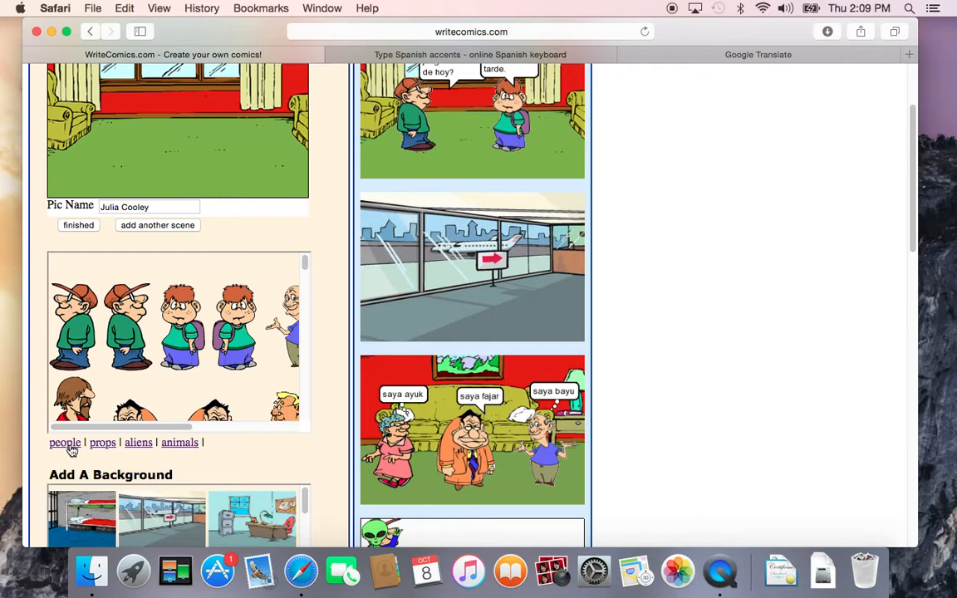
left_click_drag(108, 428, 172, 433)
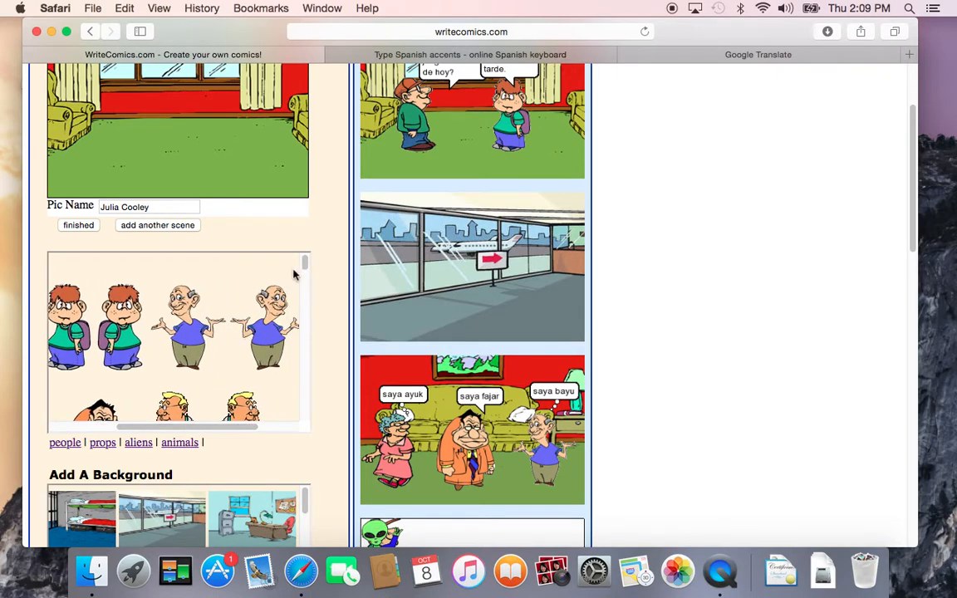
scroll(308, 266, "down", 1)
left_click_drag(306, 267, 309, 299)
scroll(309, 299, "down", 1)
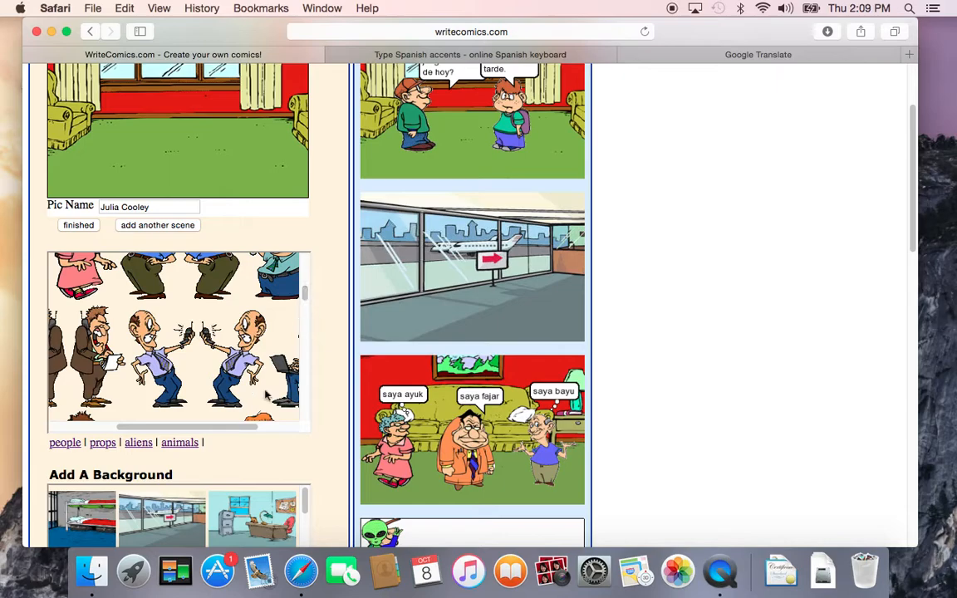
left_click(102, 442)
left_click_drag(305, 284, 303, 349)
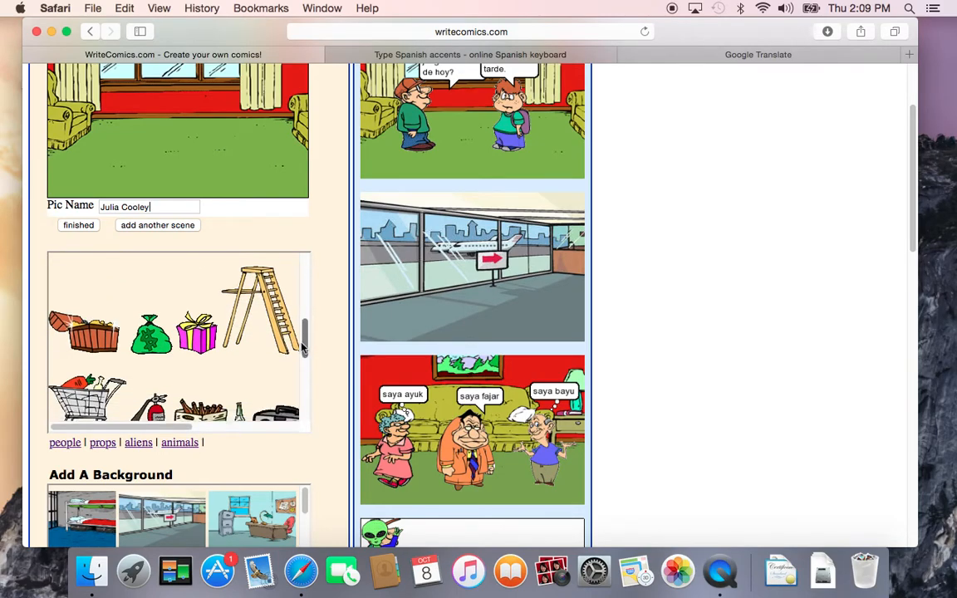
left_click(138, 442)
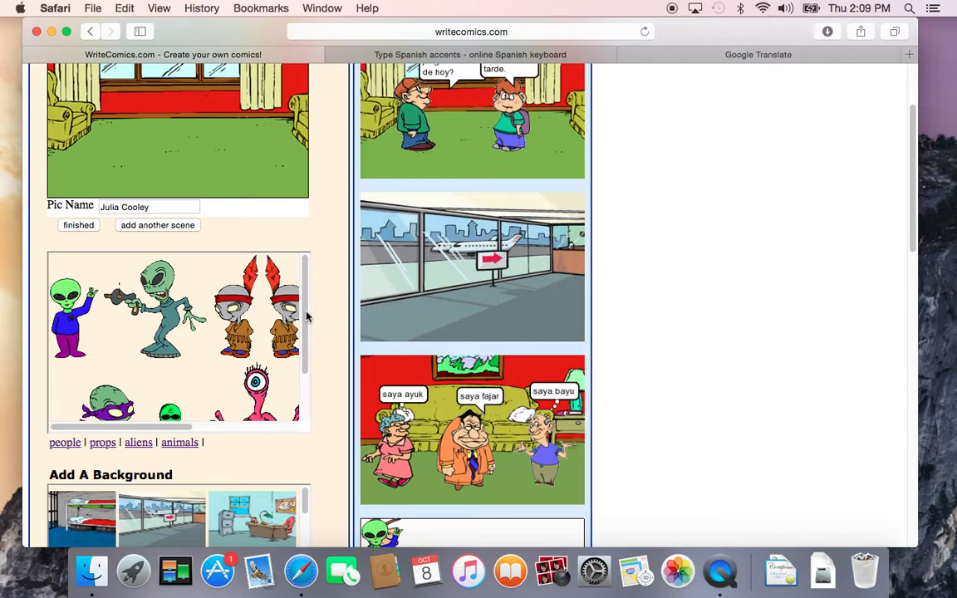
scroll(307, 317, "down", 2)
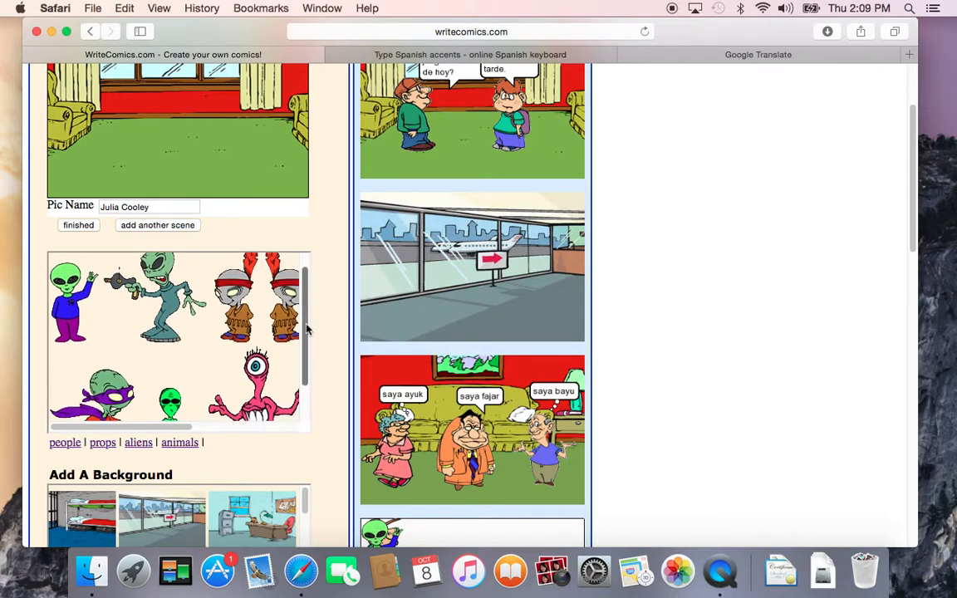
left_click(179, 443)
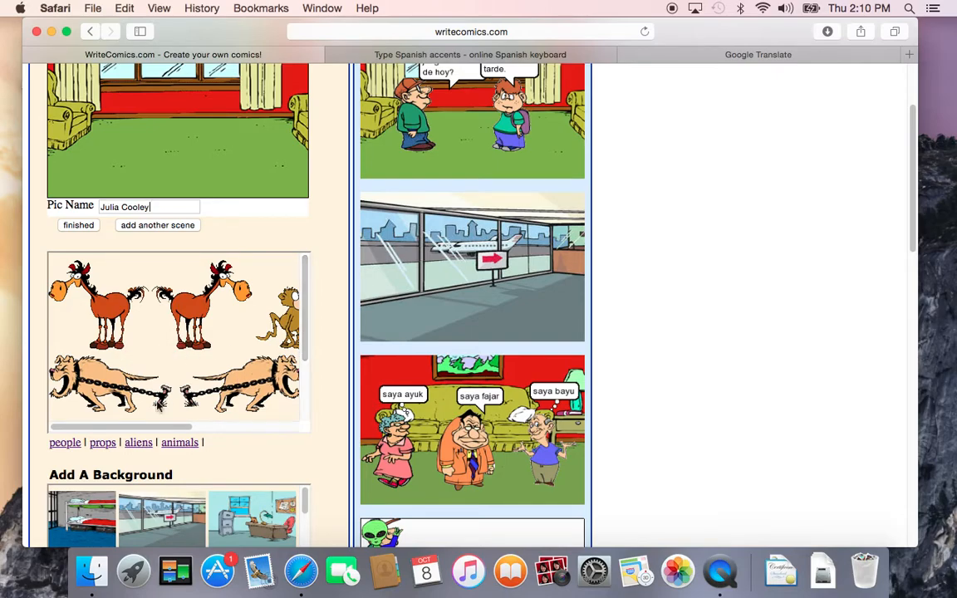
left_click(68, 443)
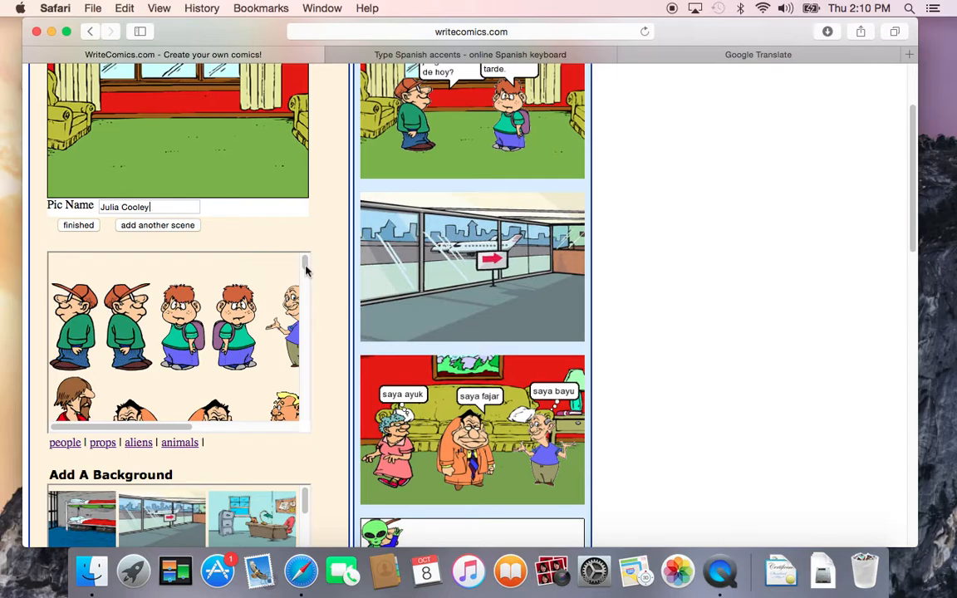
left_click(126, 340)
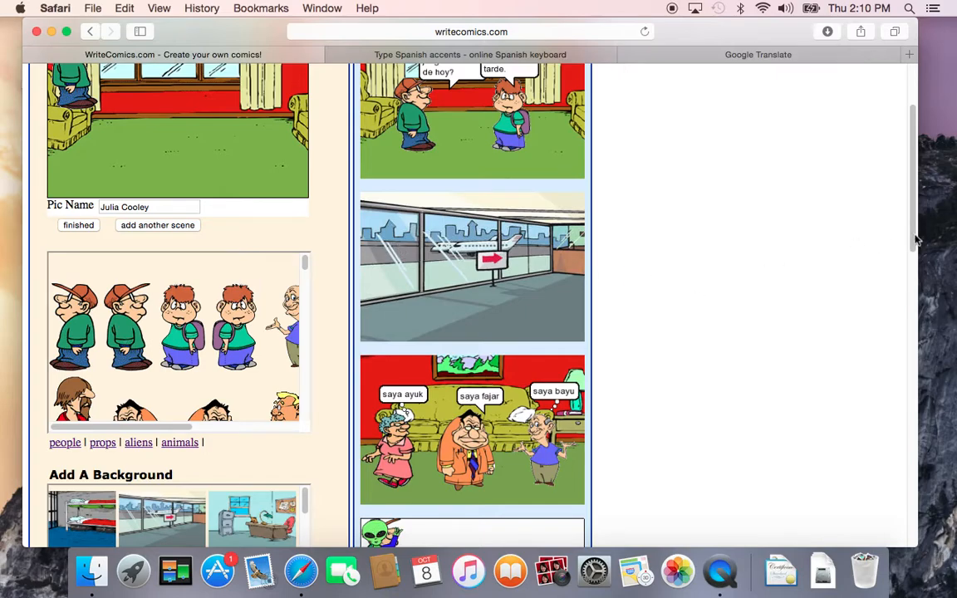
left_click_drag(914, 240, 904, 203)
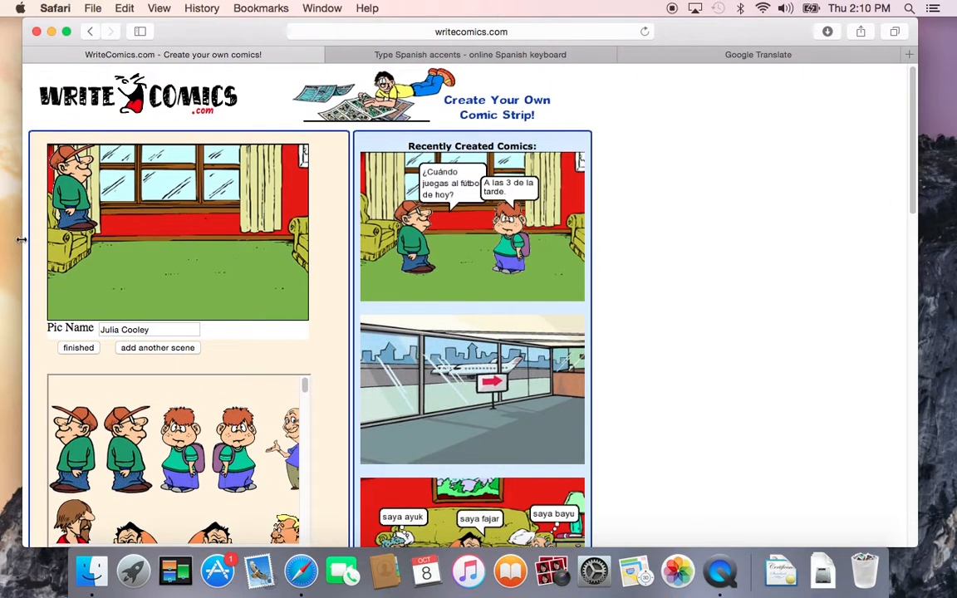
left_click_drag(74, 214, 114, 272)
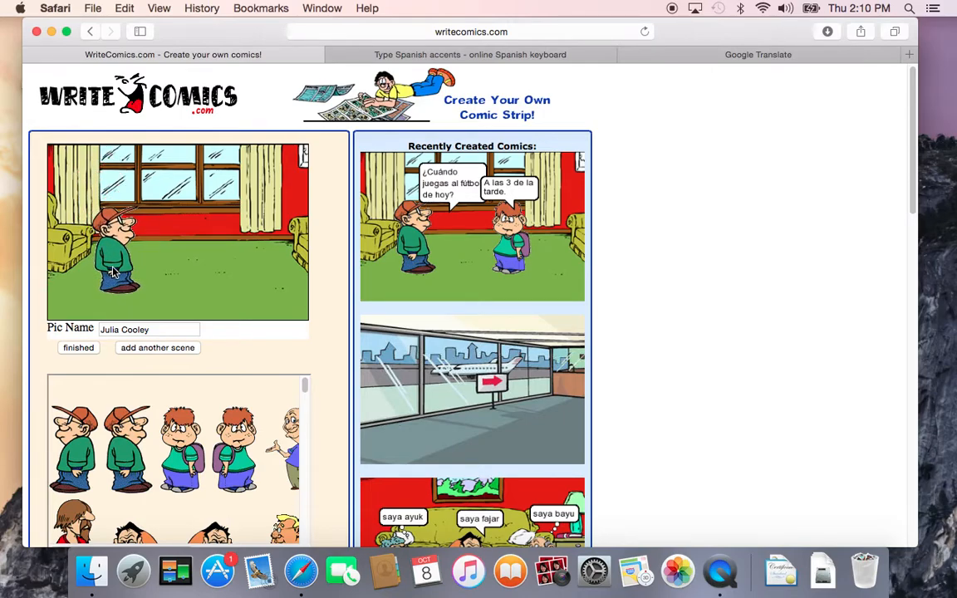
key("BackSpace")
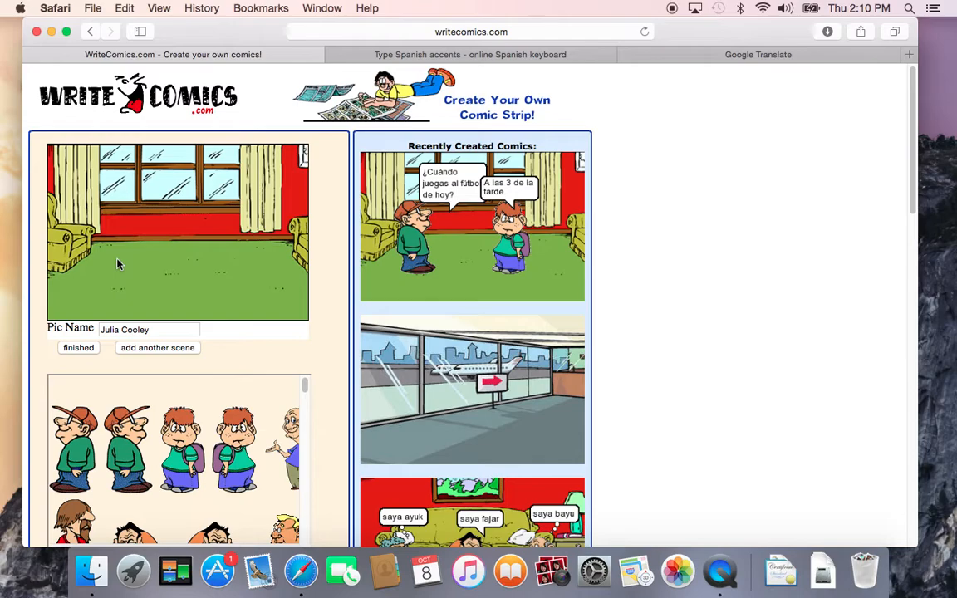
Add the right-facing man in the red cap and the left-facing boy with the backpack, placing them opposite each other on the carpet
left_click(127, 397)
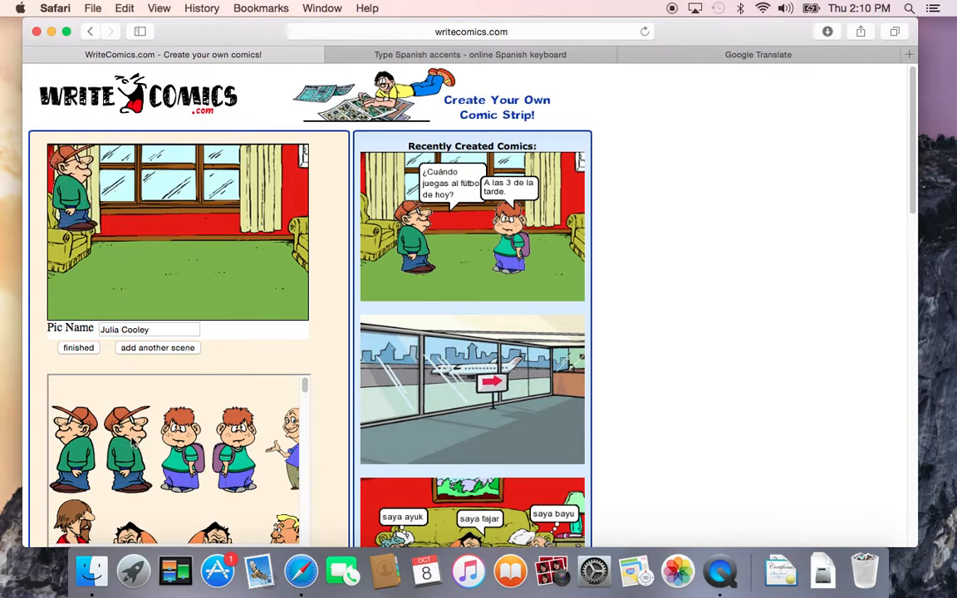
left_click_drag(77, 197, 127, 263)
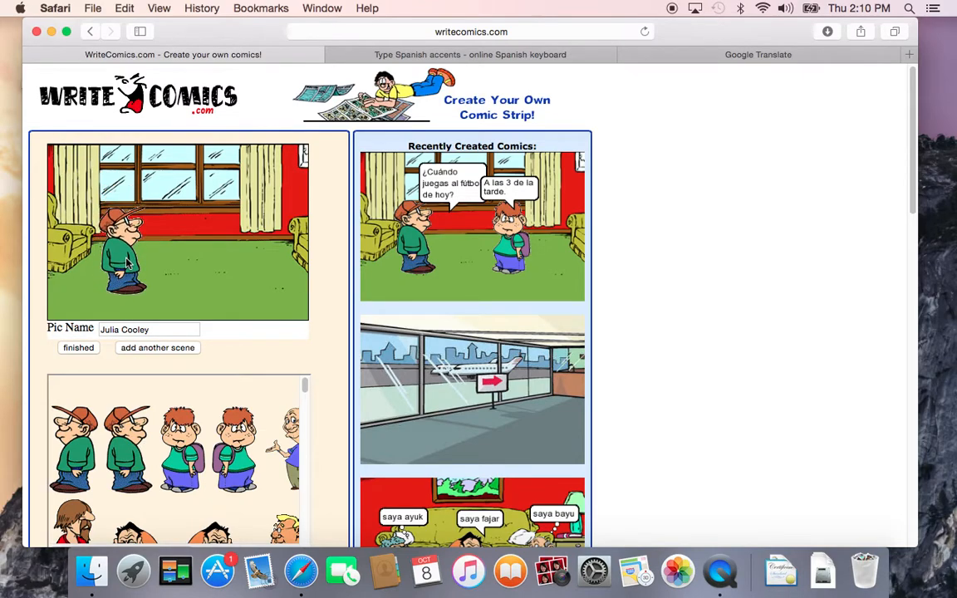
left_click(187, 441)
left_click_drag(68, 172, 237, 256)
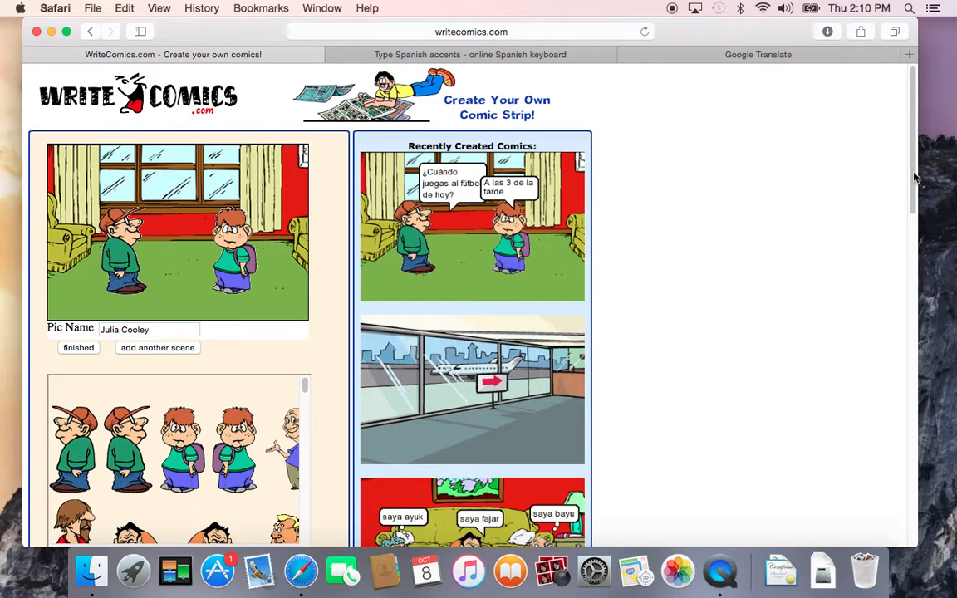
Add the speech bubble with its tail at the lower left and place it just above and beside the man's head
left_click_drag(914, 177, 915, 307)
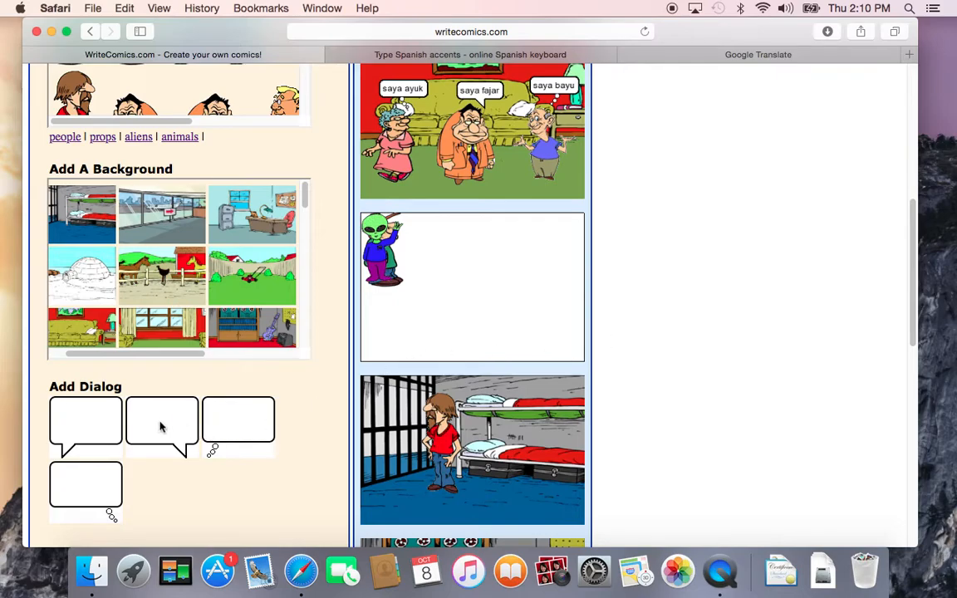
scroll(96, 424, "up", 2)
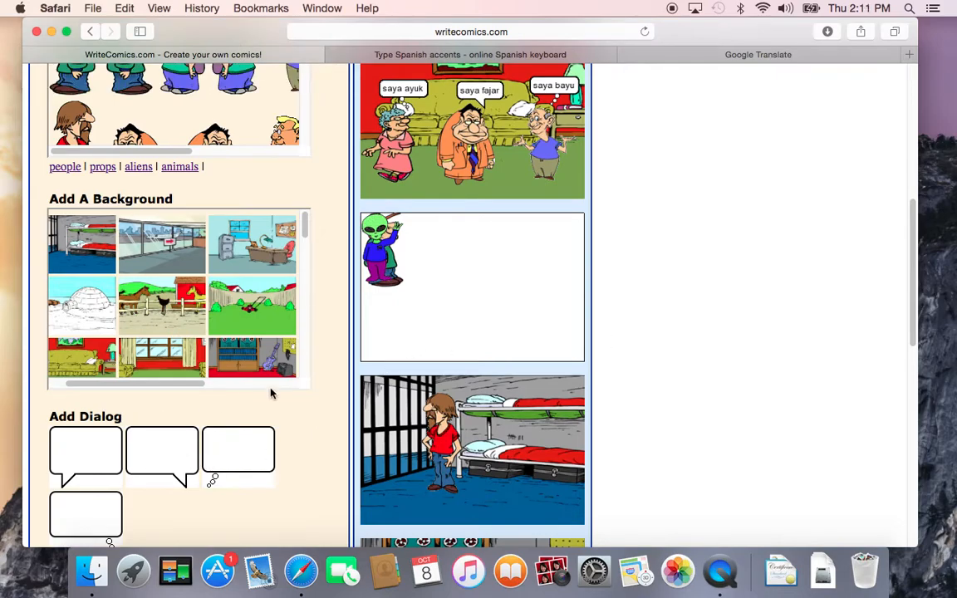
left_click_drag(915, 279, 905, 153)
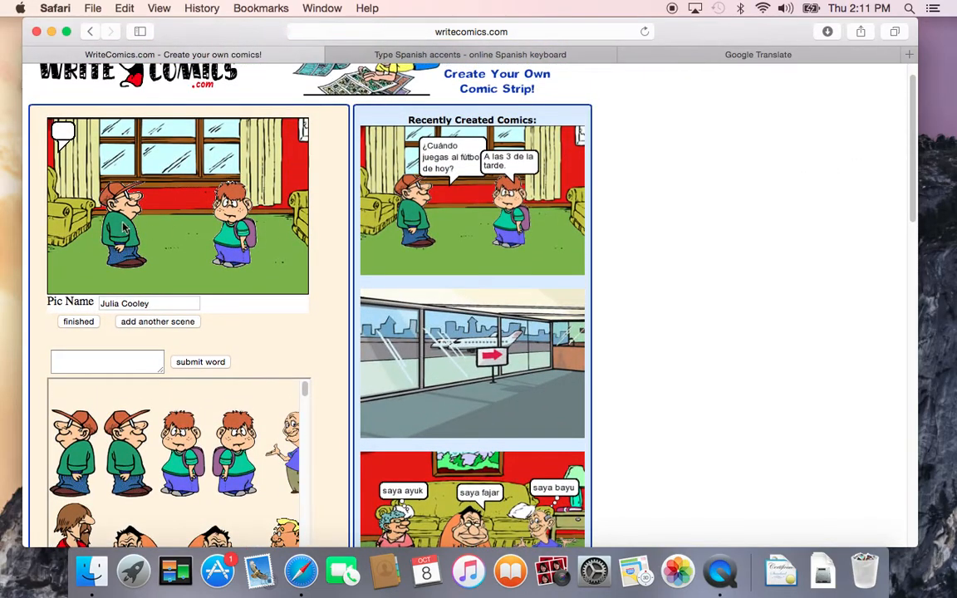
left_click_drag(65, 133, 160, 178)
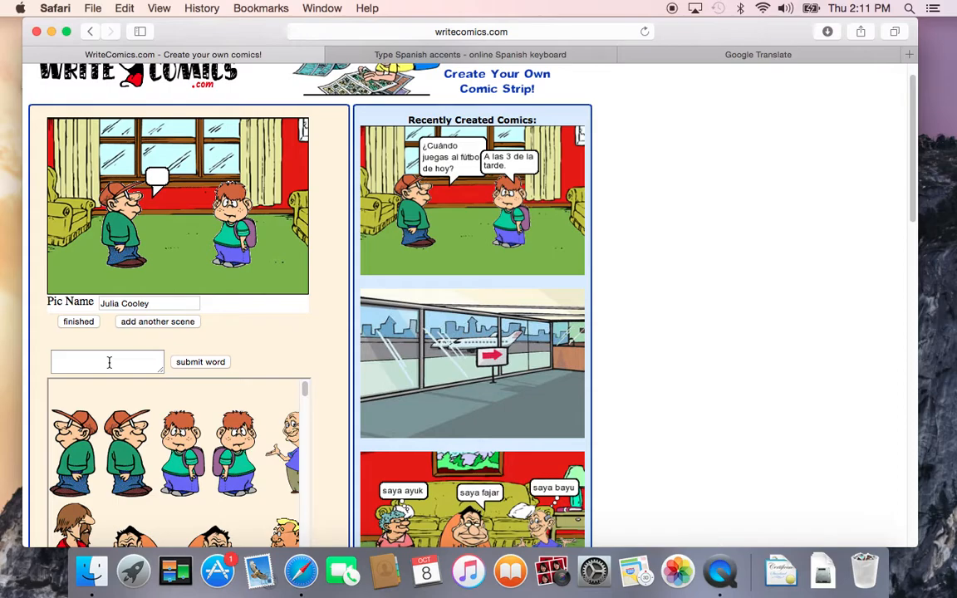
Switch to the Type Spanish accents page and copy the sentence "¿Cuándo juegas al fútbol de hoy?"
left_click(420, 55)
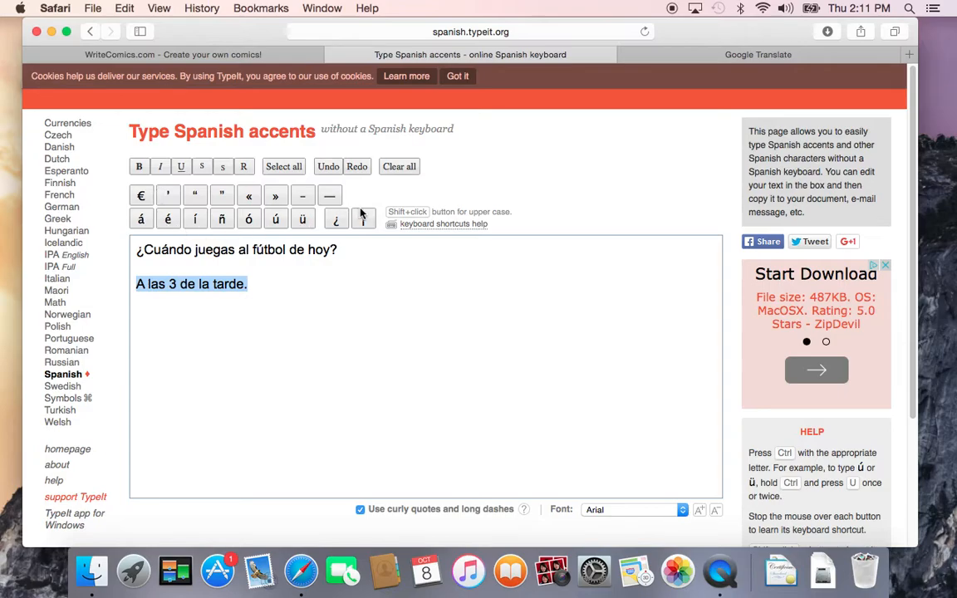
left_click_drag(339, 250, 135, 253)
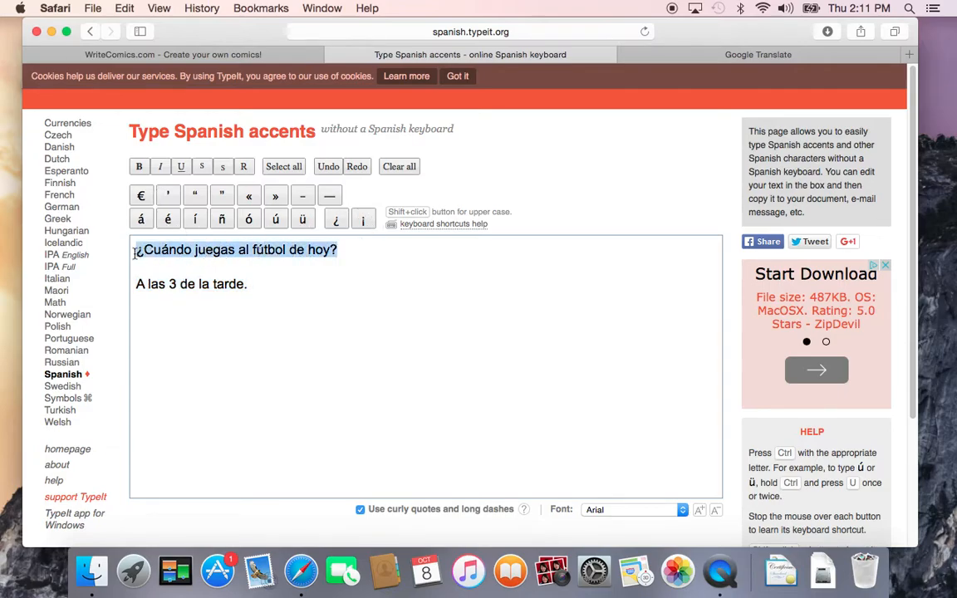
right_click(172, 251)
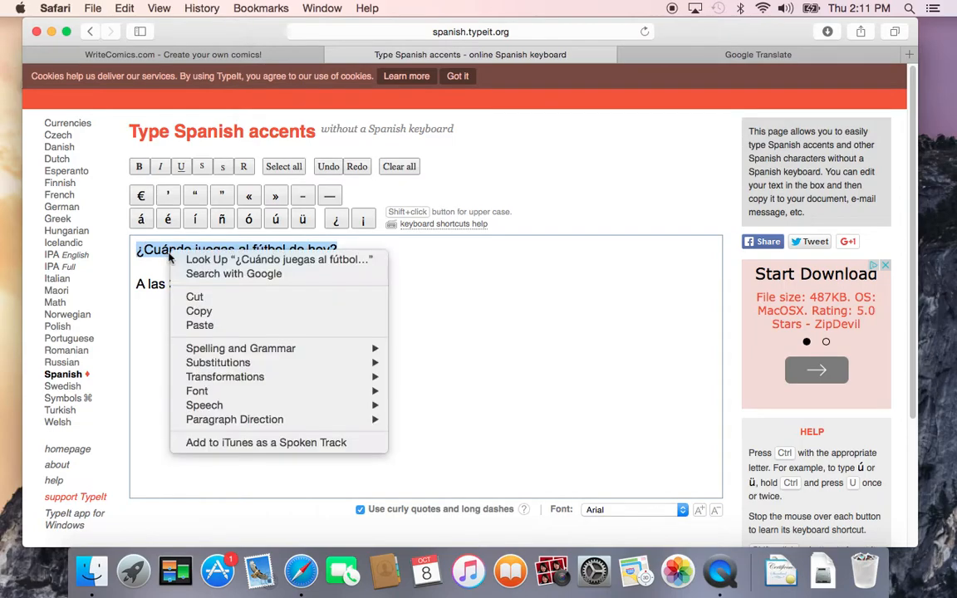
left_click(200, 311)
Return to WriteComics, fill the man's speech bubble with "¿Cuándo juegas al fútbol de hoy?" and move the bubble above his head
left_click(213, 55)
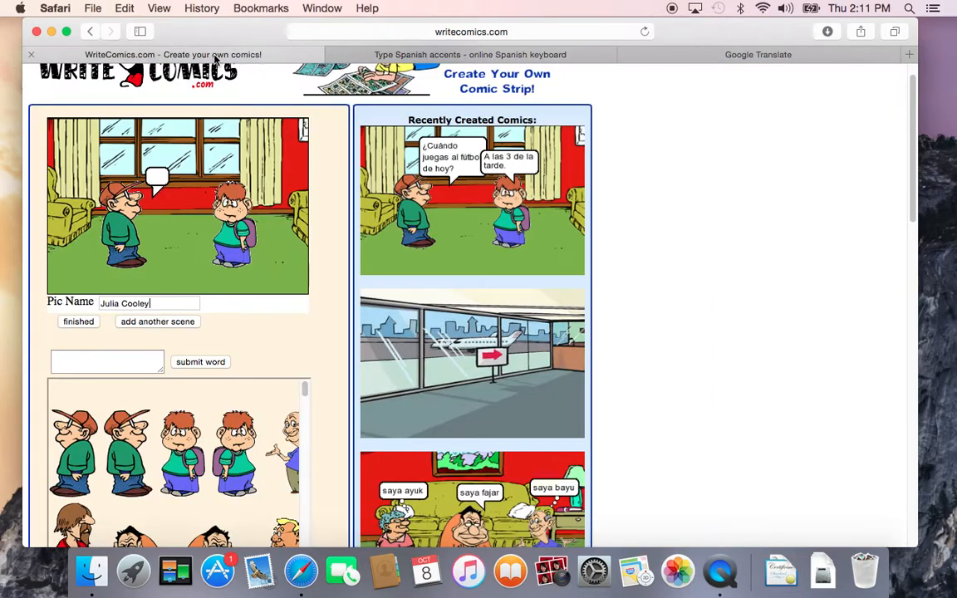
left_click(132, 361)
right_click(135, 365)
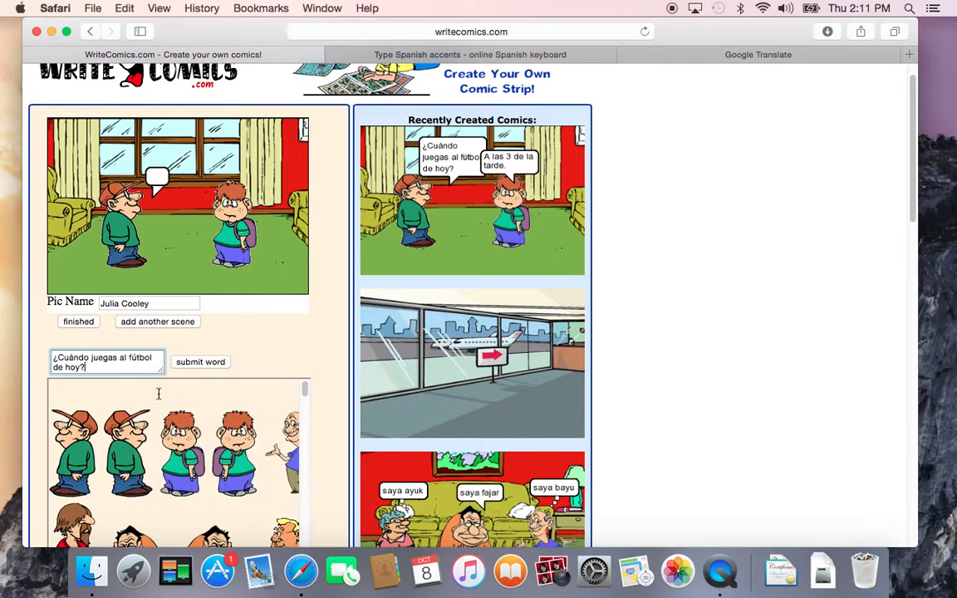
left_click(200, 363)
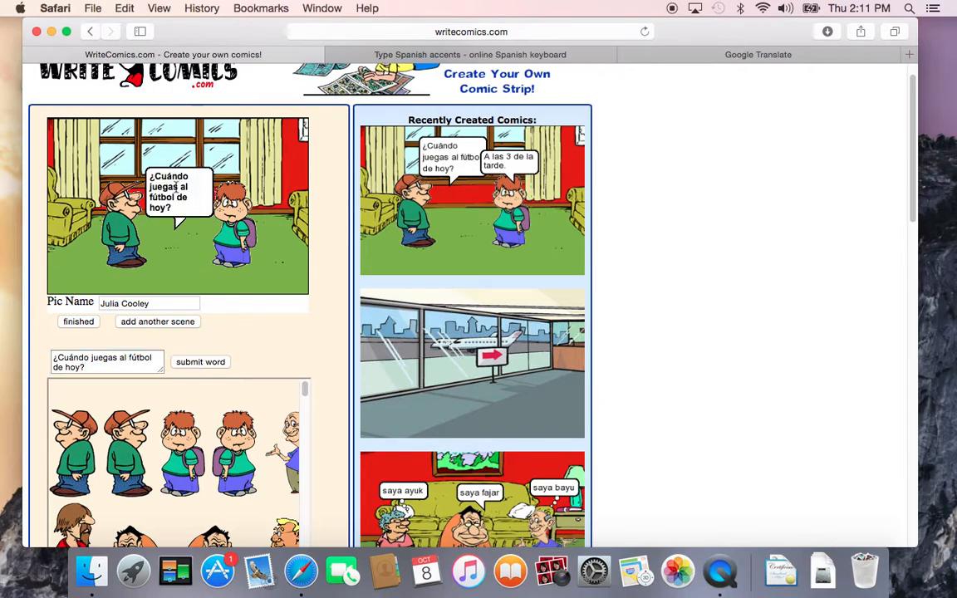
left_click_drag(178, 170, 163, 146)
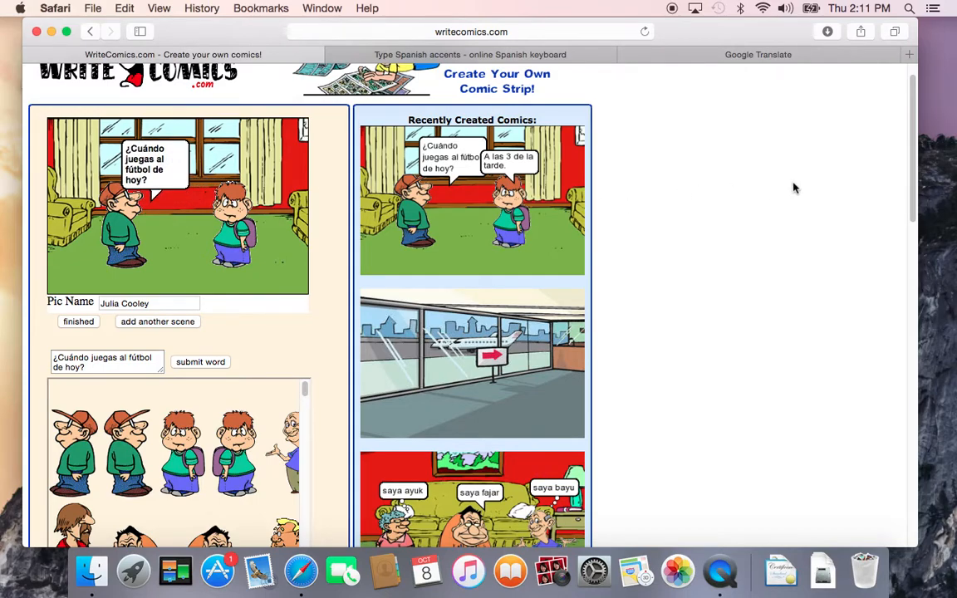
Add a second speech bubble with its tail at the lower right and place it above the boy's head
left_click_drag(914, 191, 914, 324)
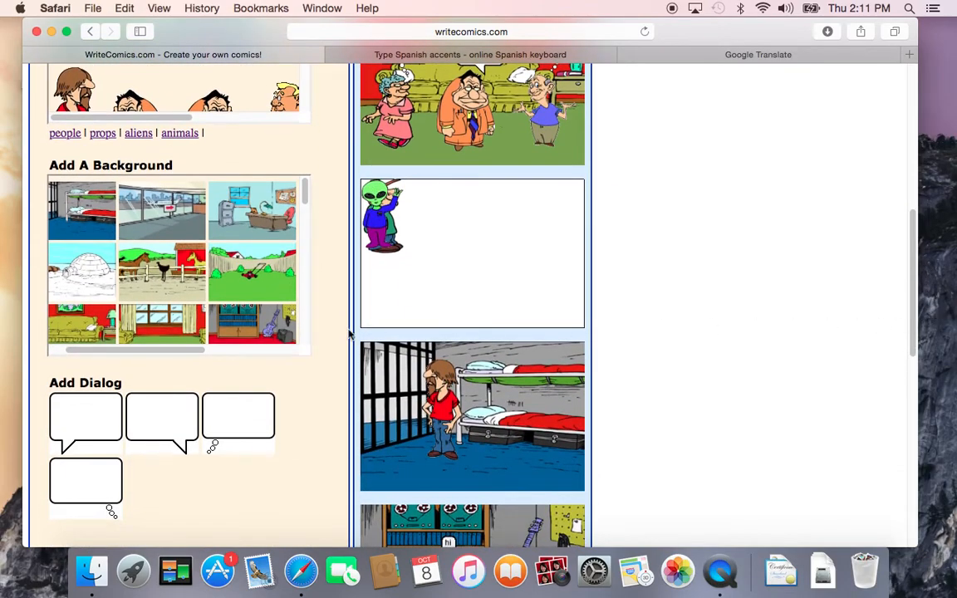
scroll(181, 405, "up", 1)
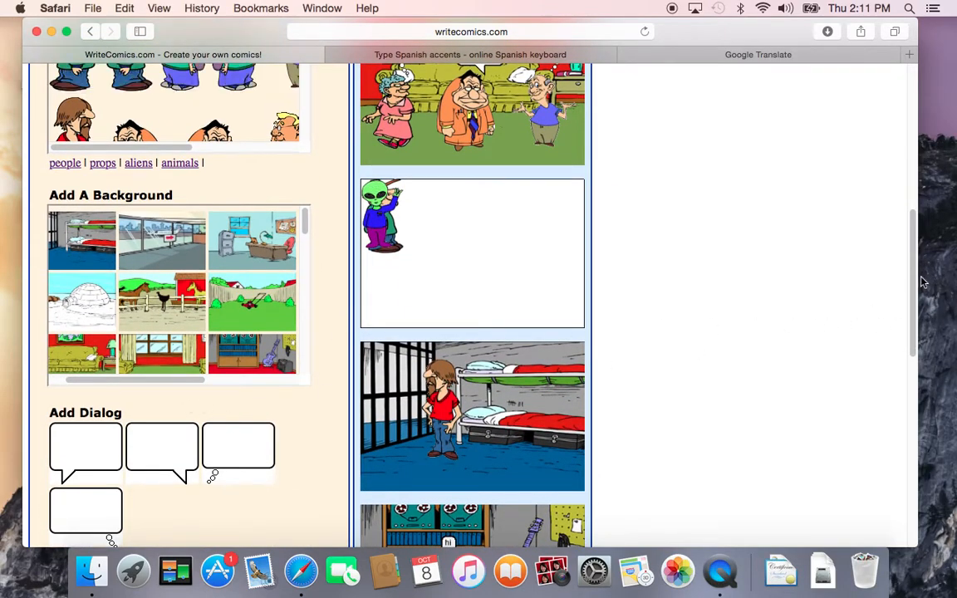
left_click_drag(923, 282, 916, 131)
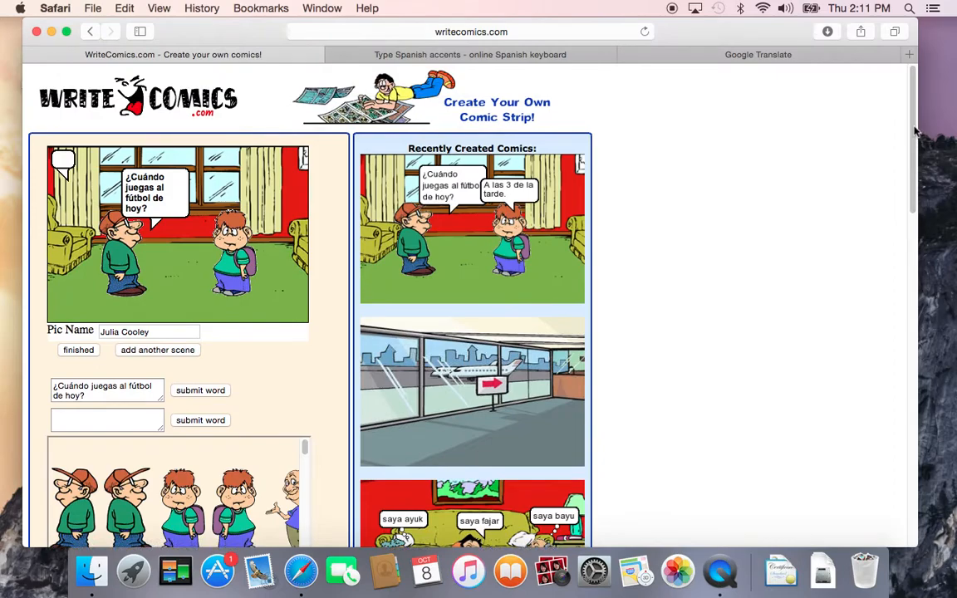
left_click_drag(62, 158, 211, 188)
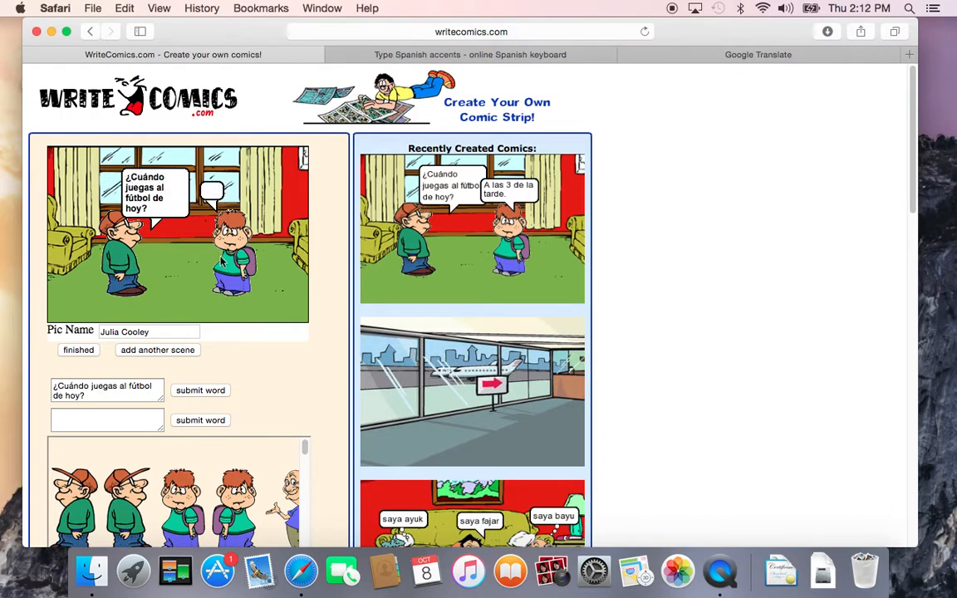
Switch to the Type Spanish accents page and copy the sentence "A las 3 de la tarde."
left_click(445, 52)
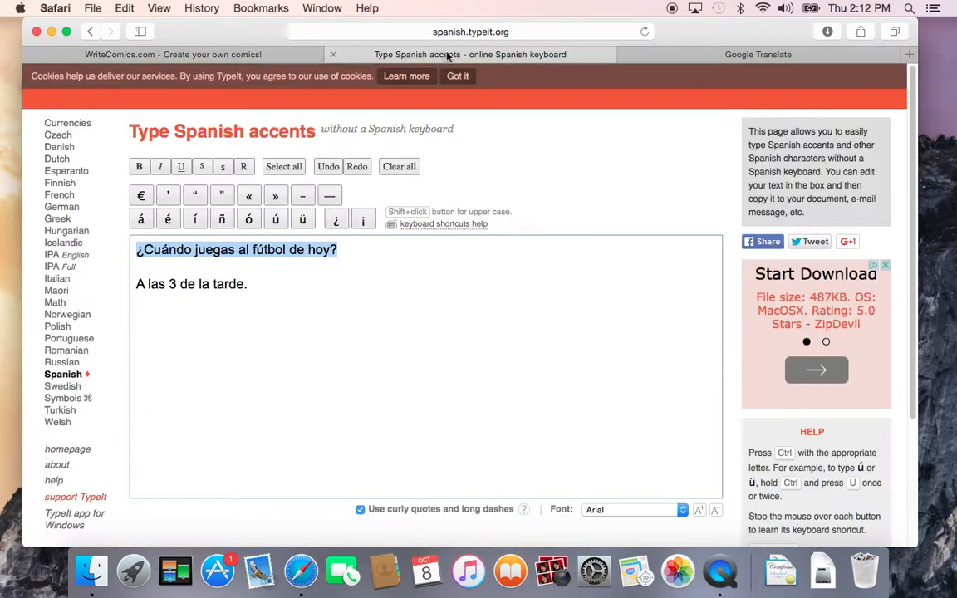
left_click_drag(252, 285, 137, 284)
right_click(160, 287)
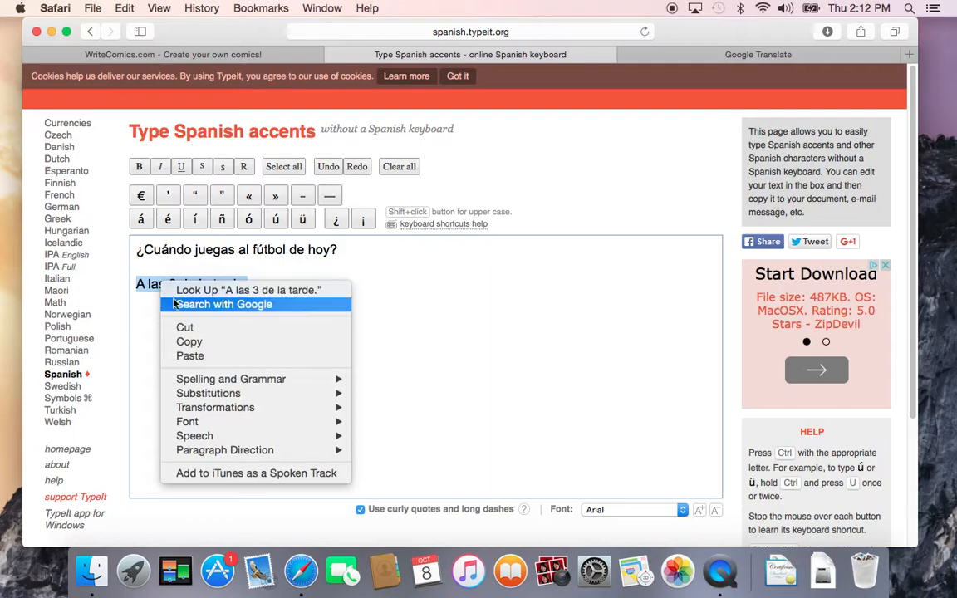
left_click(189, 342)
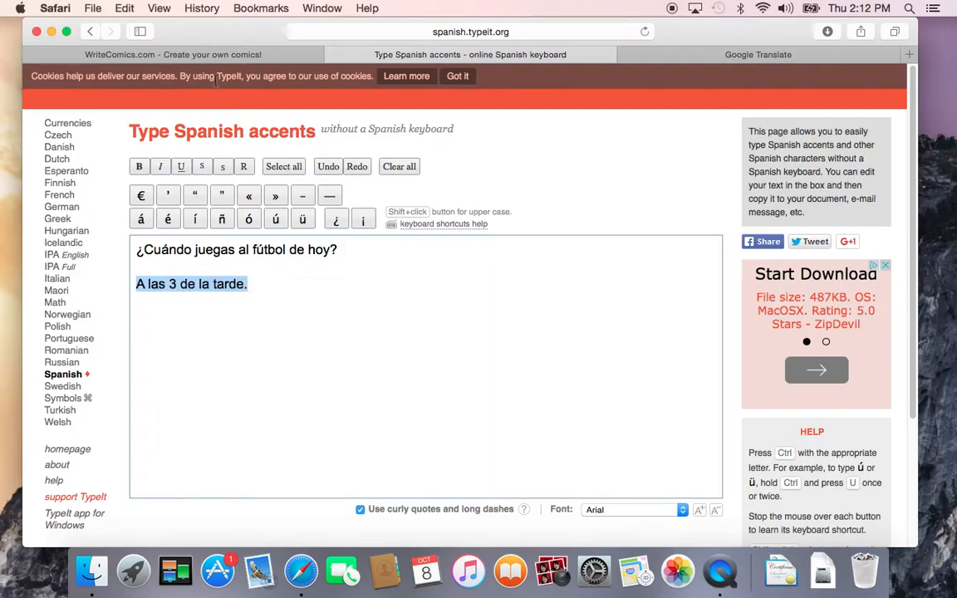
Return to WriteComics and fill the boy's speech bubble with "A las 3 de la tarde."
left_click(197, 55)
left_click(113, 420)
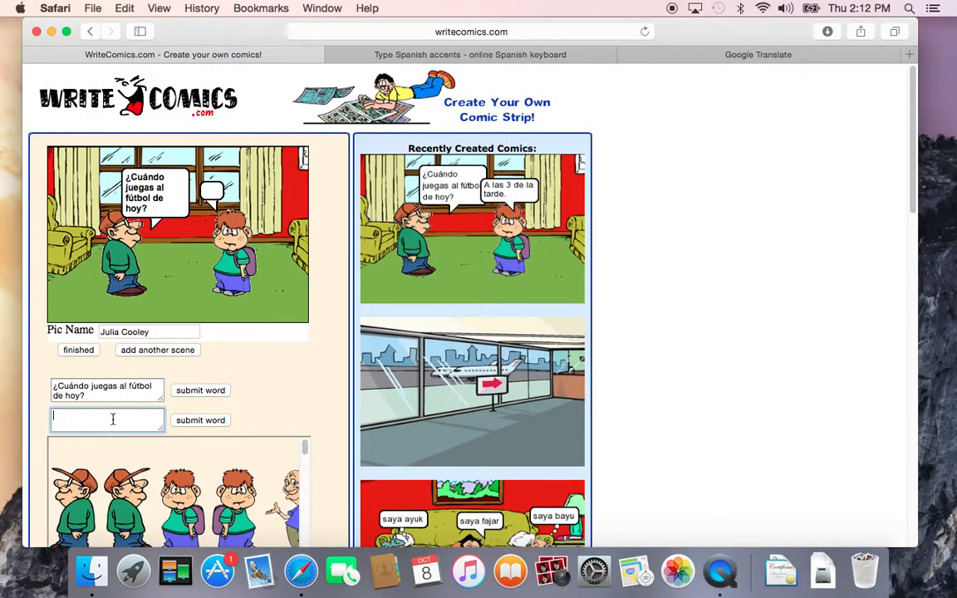
right_click(113, 418)
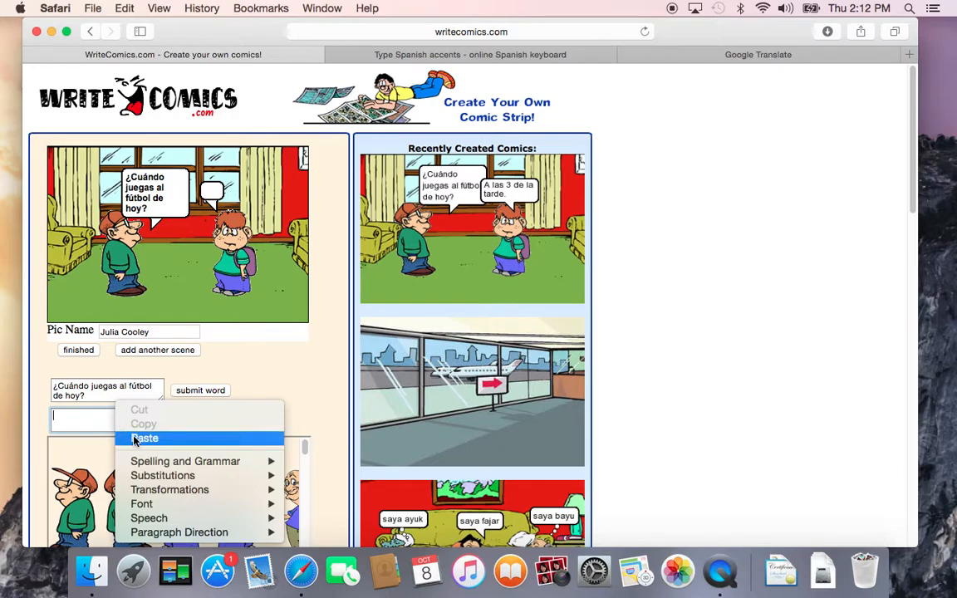
left_click(135, 439)
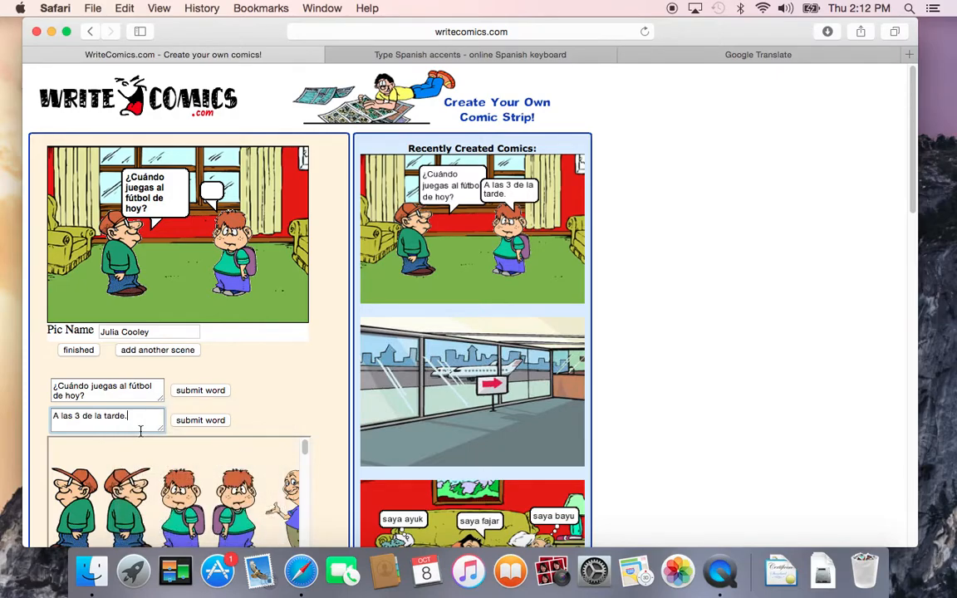
left_click(200, 421)
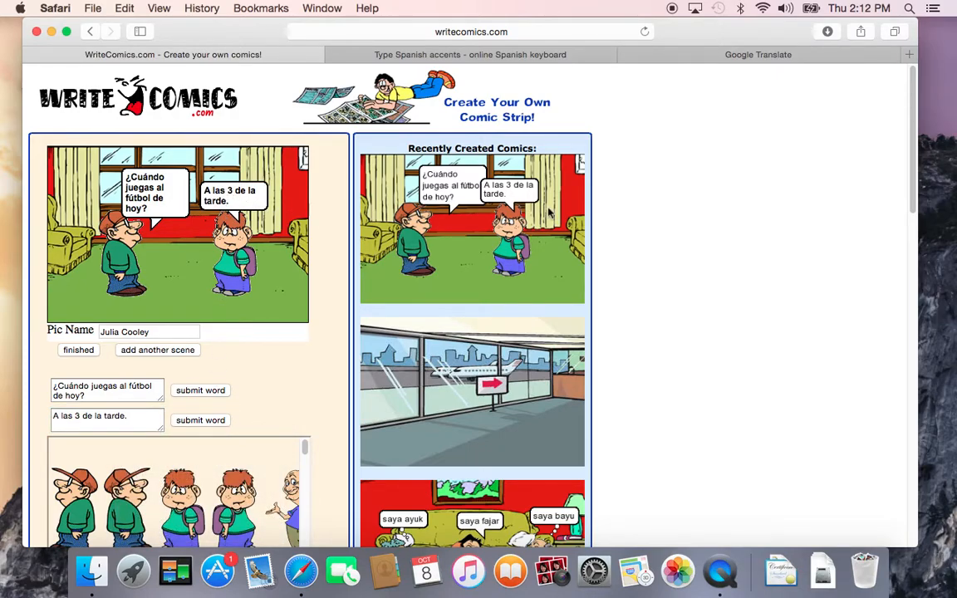
Add another scene below the living room and give it the airport terminal background with the red arrow sign
scroll(914, 170, "down", 1)
mouse_move(914, 170)
left_mouse_down()
mouse_move(918, 196)
mouse_move(918, 182)
left_mouse_up()
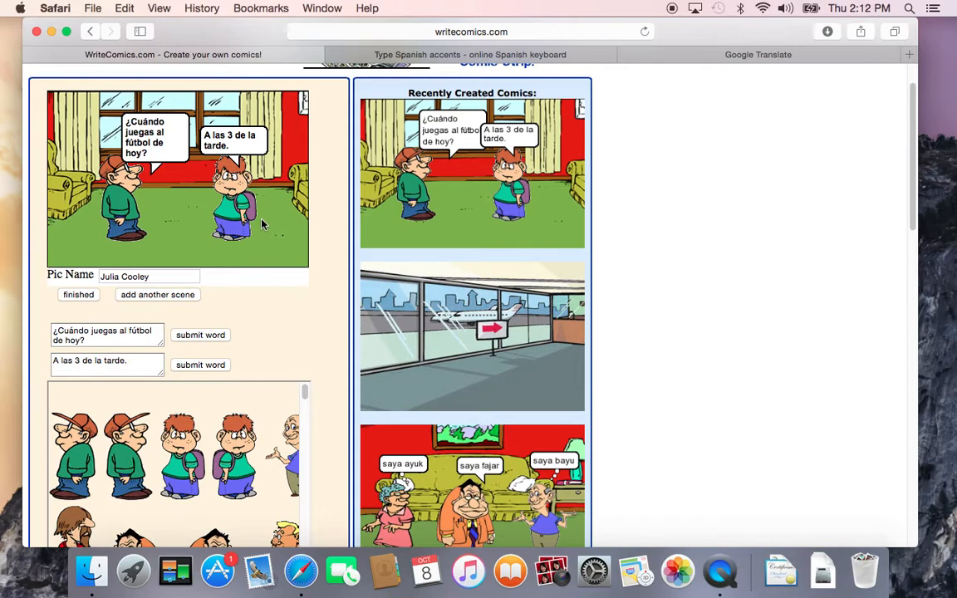
left_click(164, 296)
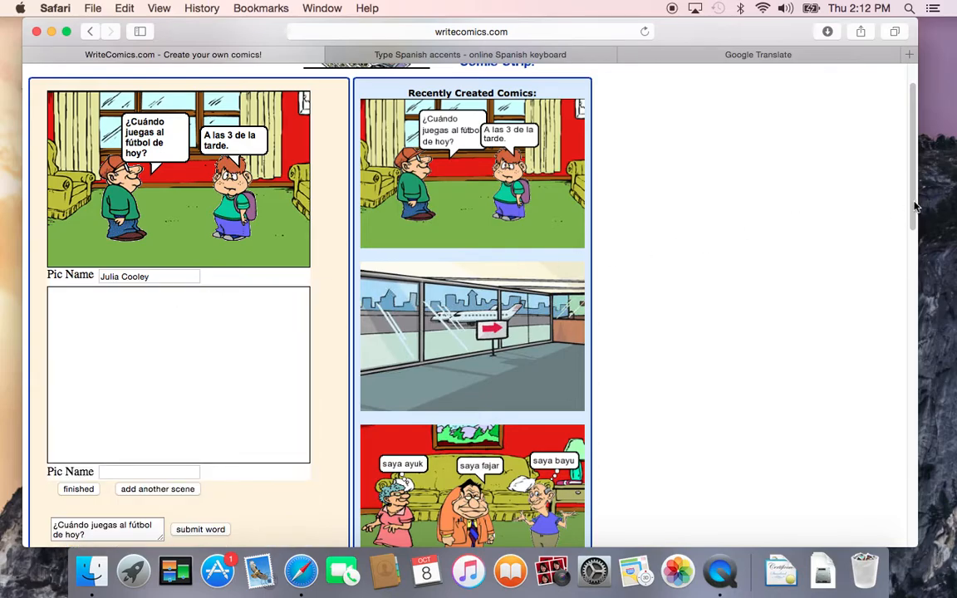
left_click_drag(915, 206, 922, 340)
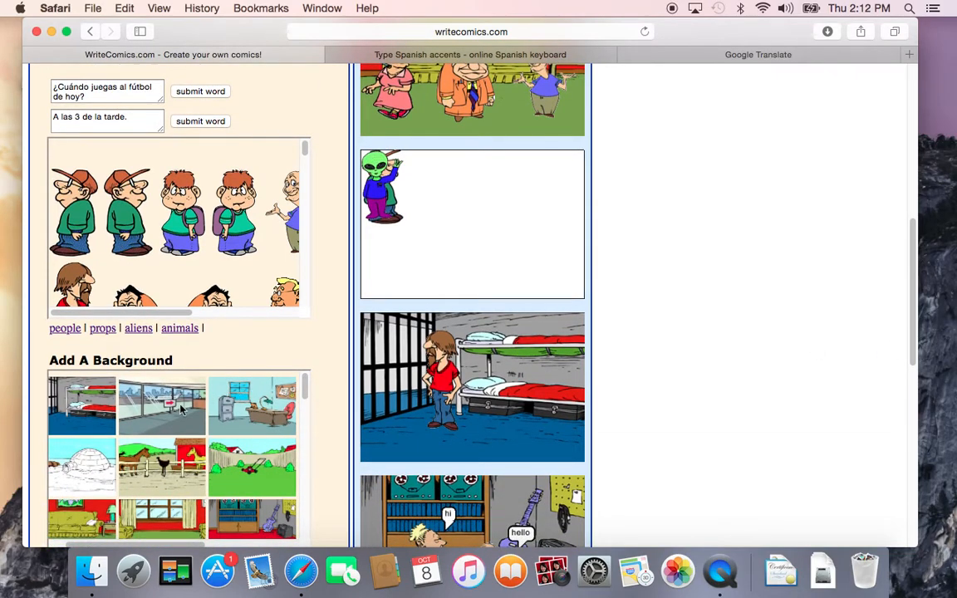
left_click_drag(914, 245, 912, 153)
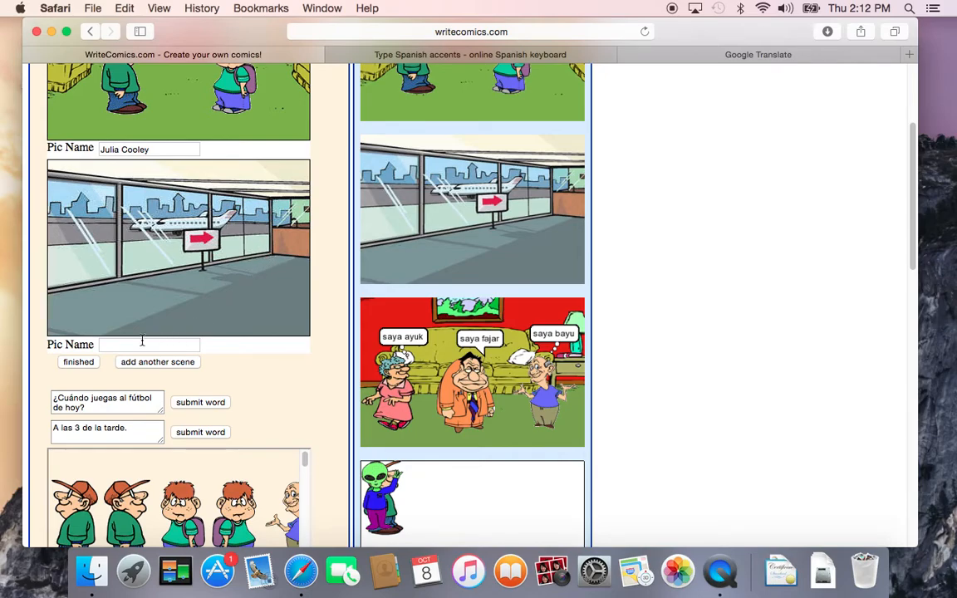
Finish the comic and open its generated link to review both scenes
left_click(79, 363)
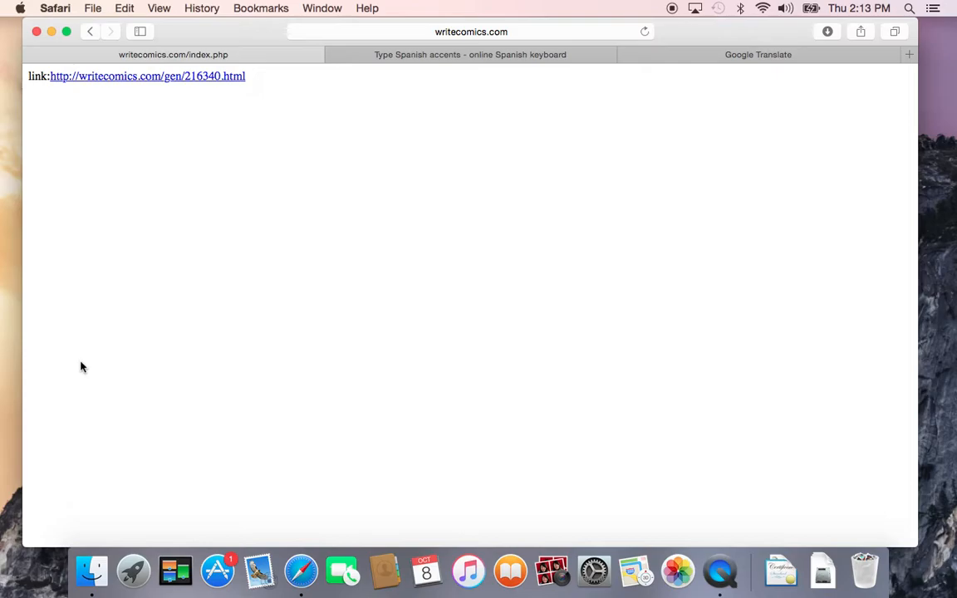
left_click(186, 79)
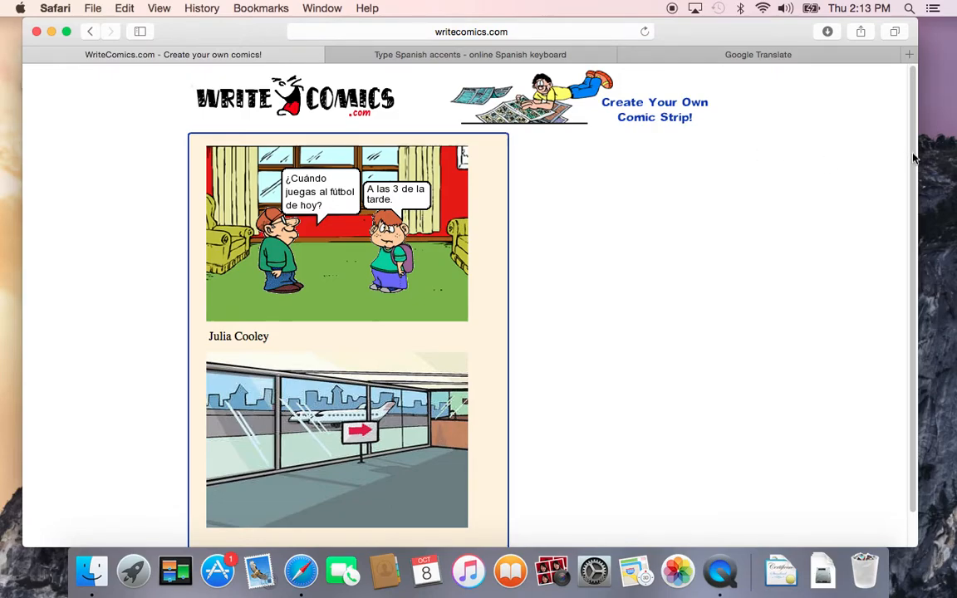
scroll(913, 158, "down", 2)
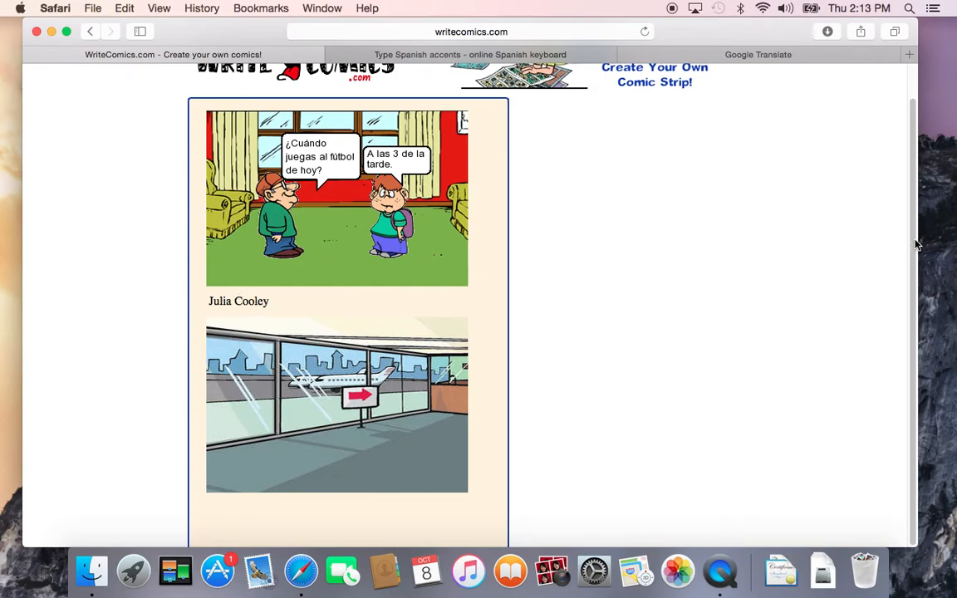
scroll(917, 244, "up", 2)
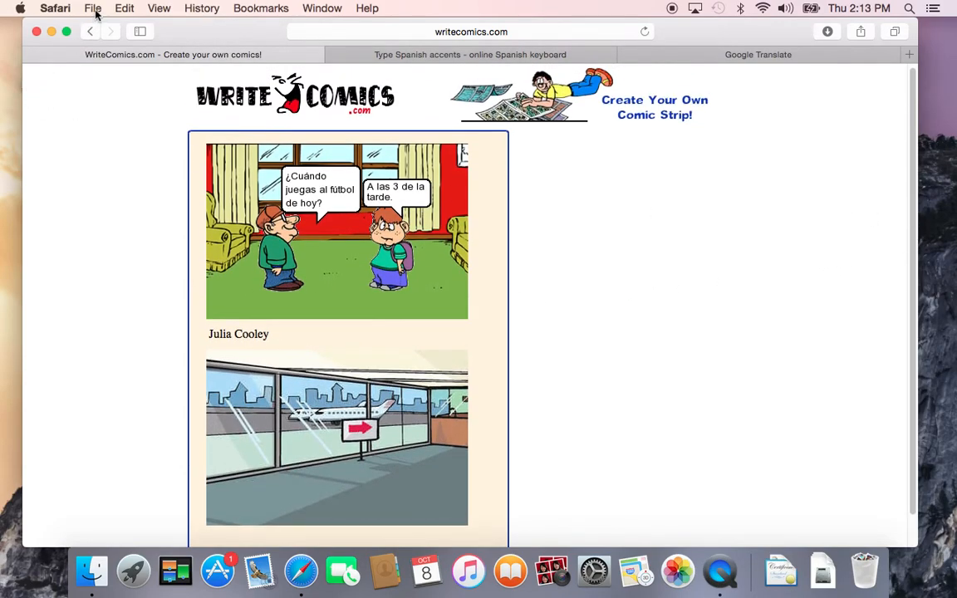
left_click(93, 10)
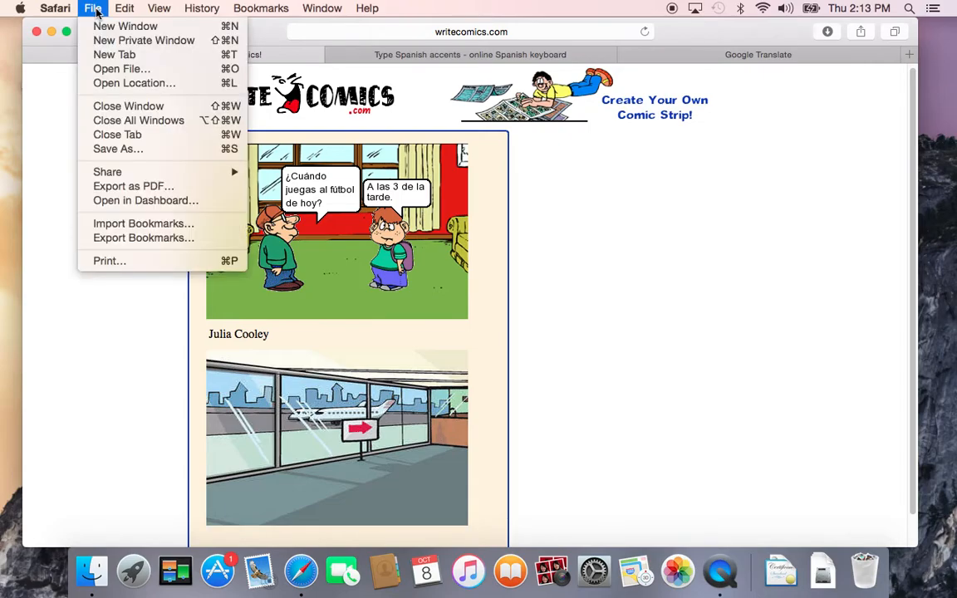
mouse_move(125, 8)
left_click(739, 293)
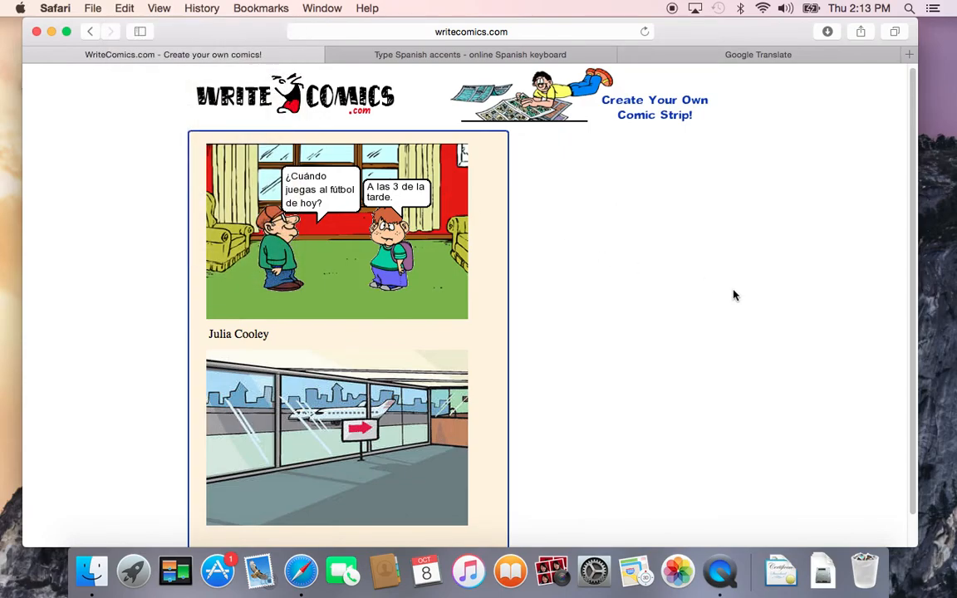